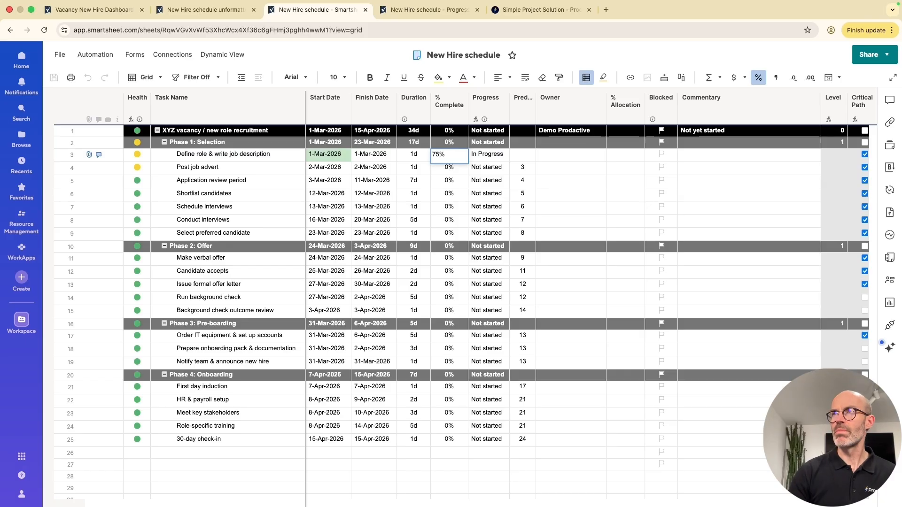
- Set the % Complete of "Define role & write job description" to 100% and check the formula behind its Progress value
{"action": "left_click", "coordinate": [447, 157]}
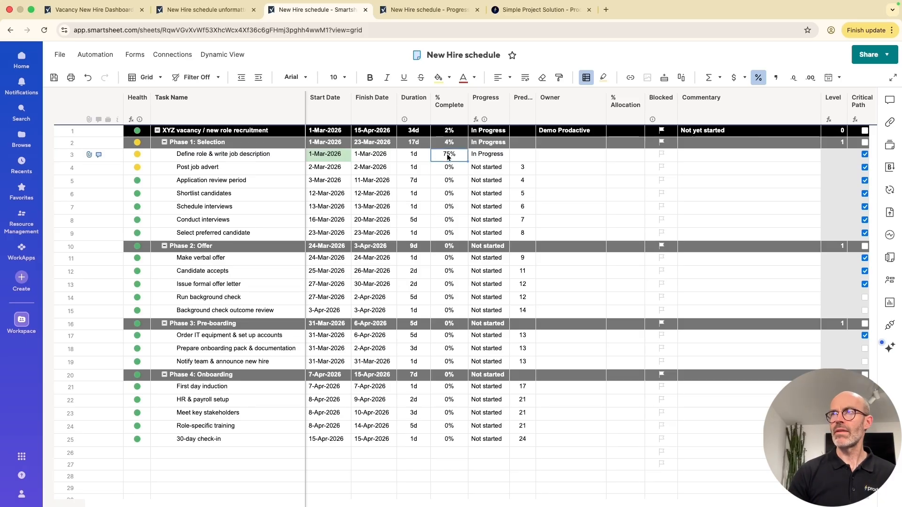
{"action": "type", "text": "100"}
{"action": "key", "text": "Return"}
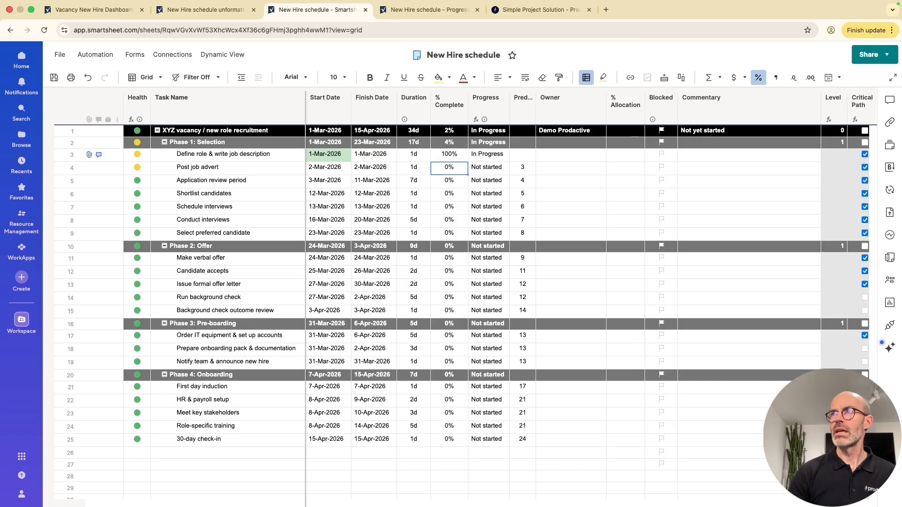
{"action": "left_click", "coordinate": [476, 155]}
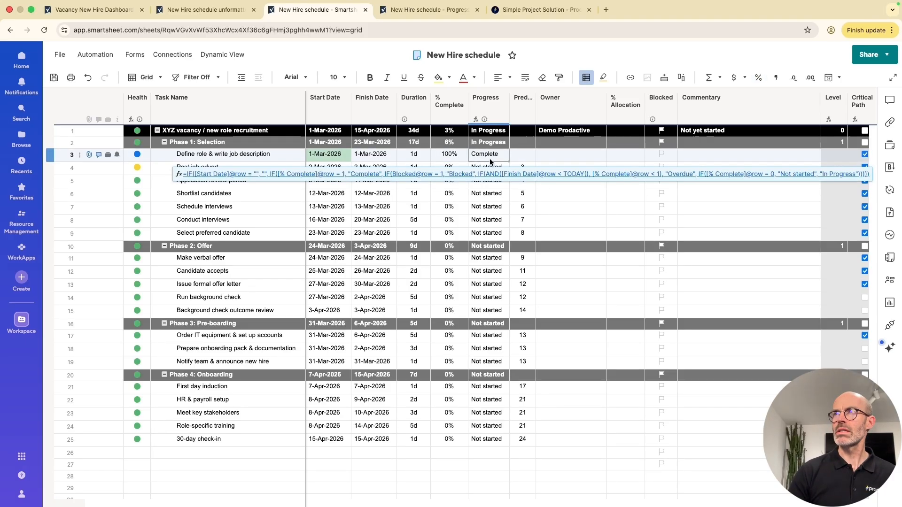
{"action": "left_click", "coordinate": [486, 207]}
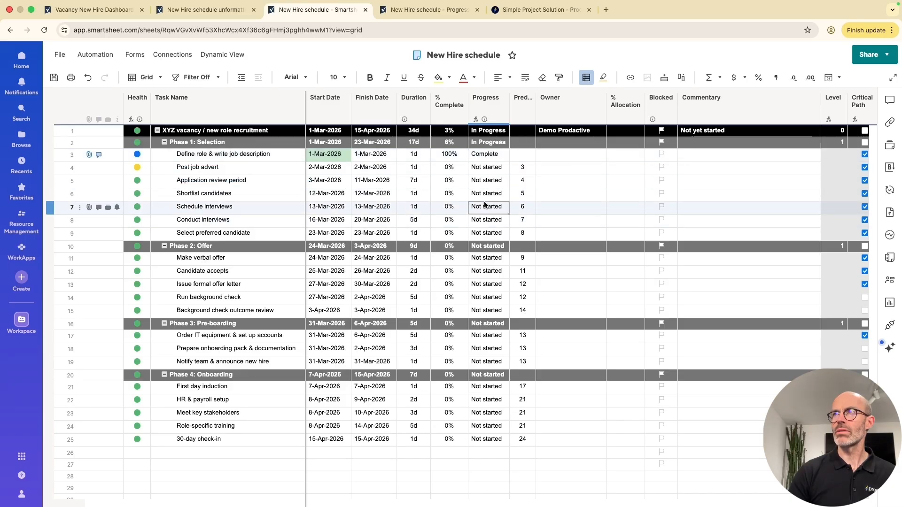
{"action": "left_click", "coordinate": [450, 194]}
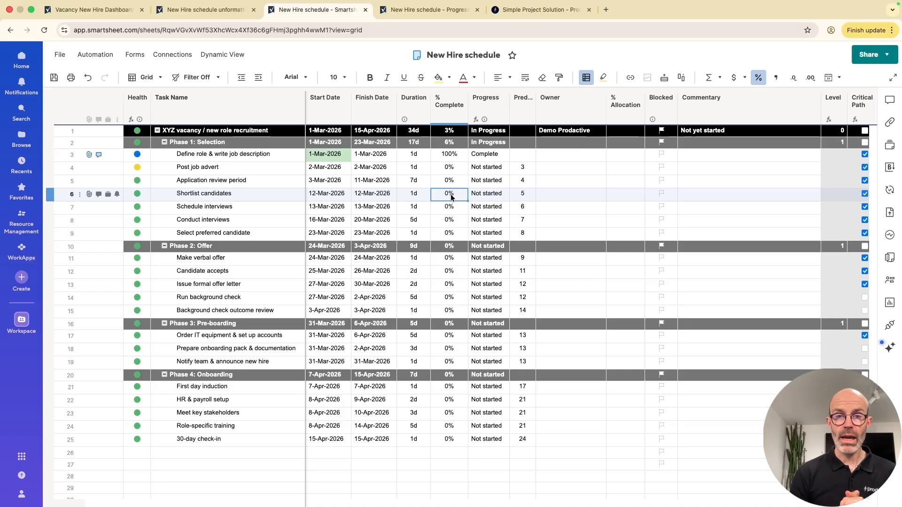
- Switch to the "New Hire schedule - Progress Kanban" sheet and select its % Complete column
{"action": "left_click", "coordinate": [414, 10]}
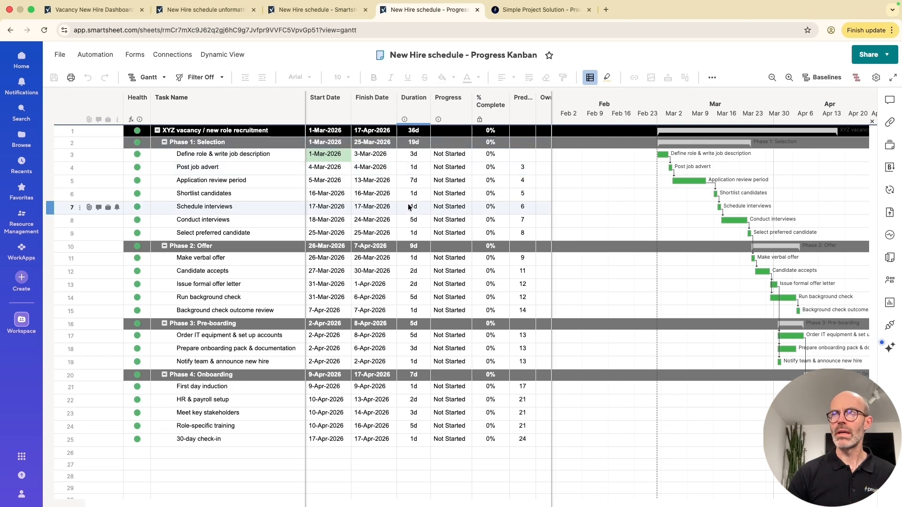
{"action": "left_click", "coordinate": [483, 183]}
{"action": "left_click", "coordinate": [488, 105]}
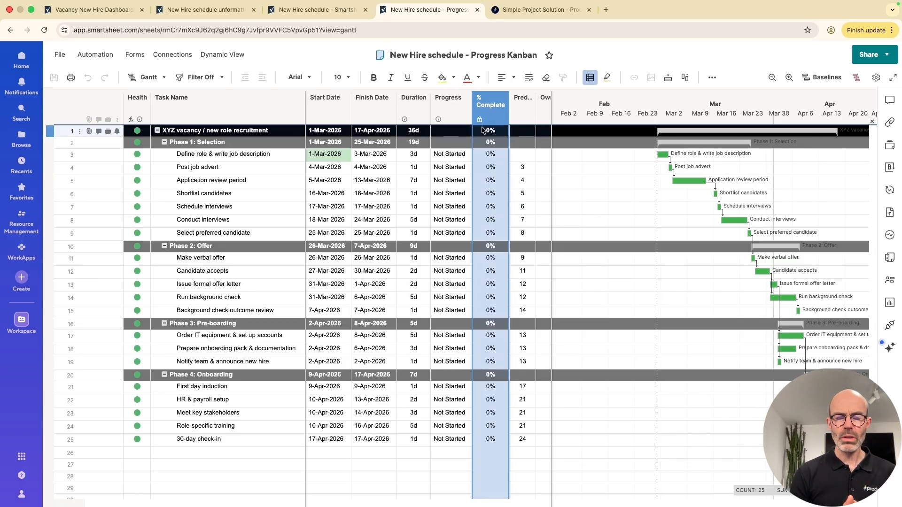
- Set the Progress of "Define role & write job description" to In Progress
{"action": "left_click", "coordinate": [447, 156]}
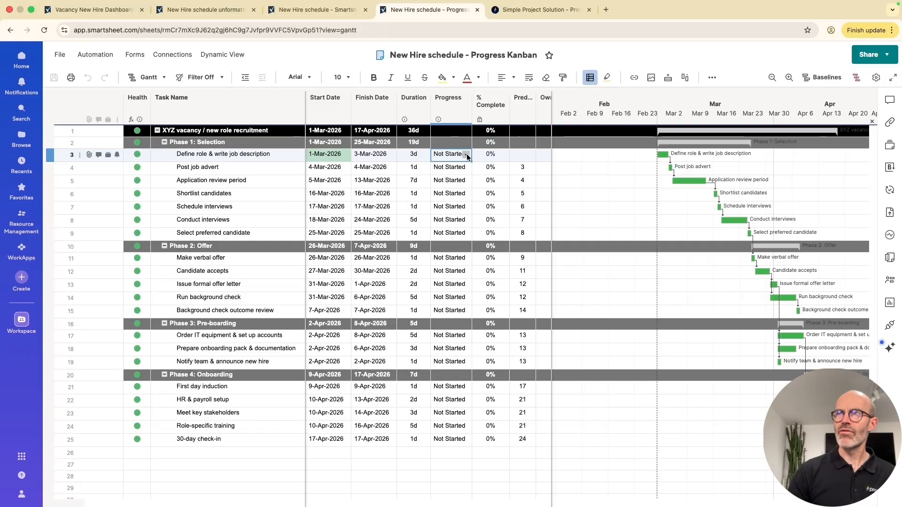
{"action": "left_click", "coordinate": [465, 154]}
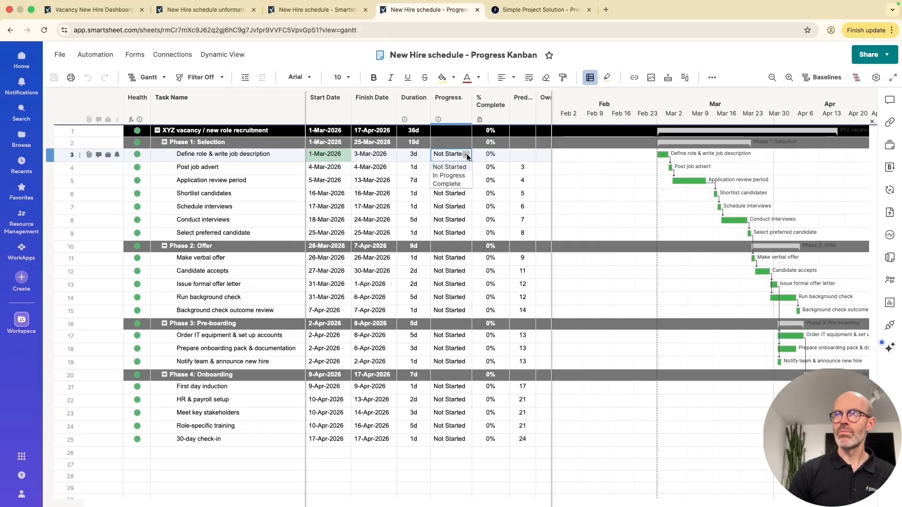
{"action": "left_click", "coordinate": [458, 244]}
{"action": "left_click", "coordinate": [452, 155]}
{"action": "left_click", "coordinate": [452, 154]}
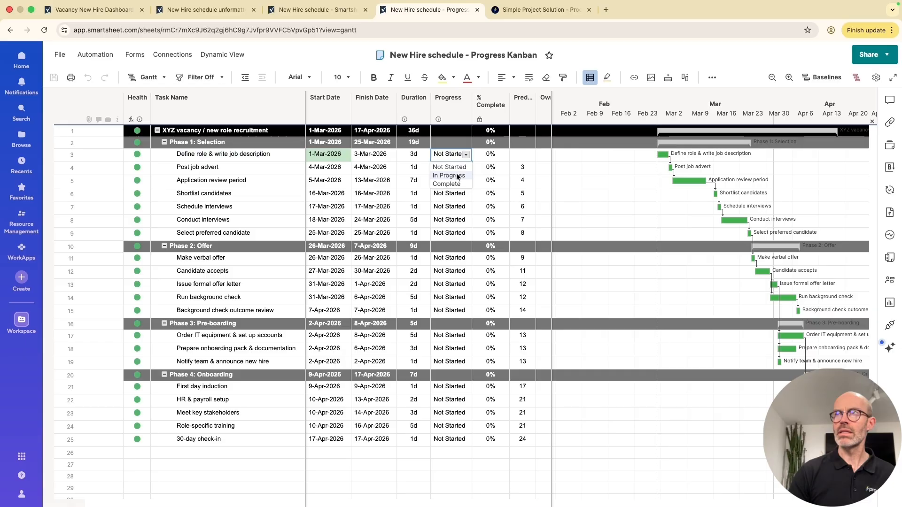
{"action": "left_click", "coordinate": [456, 176]}
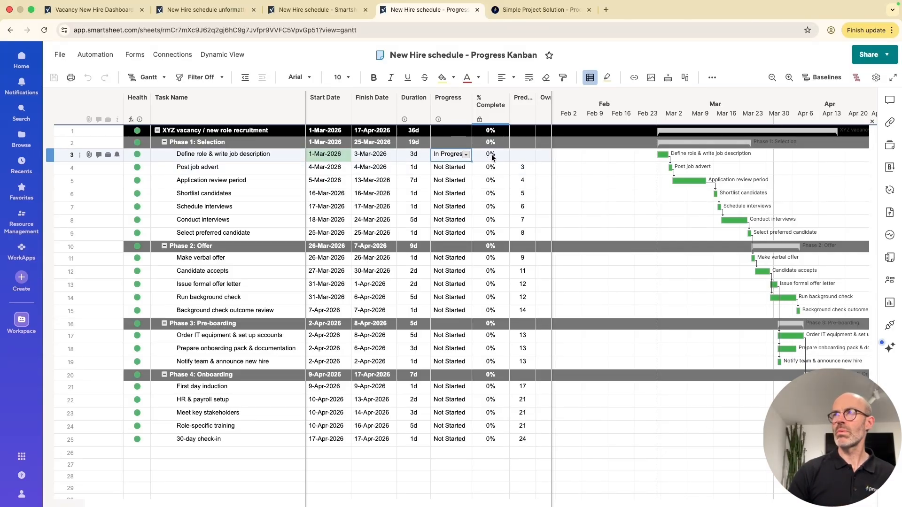
- Set the Progress of "Post job advert" to In Progress
{"action": "left_click", "coordinate": [450, 167]}
{"action": "left_click", "coordinate": [465, 167]}
{"action": "left_click", "coordinate": [454, 188]}
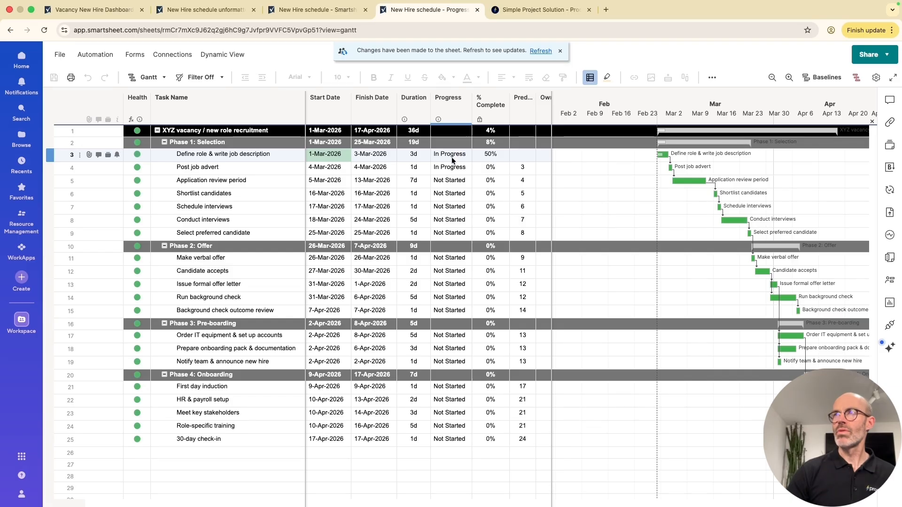
- Change the Progress of "Define role & write job description" to Complete and refresh the sheet to load the updated % Complete
{"action": "left_click", "coordinate": [493, 157]}
{"action": "left_click", "coordinate": [458, 155]}
{"action": "left_click", "coordinate": [464, 154]}
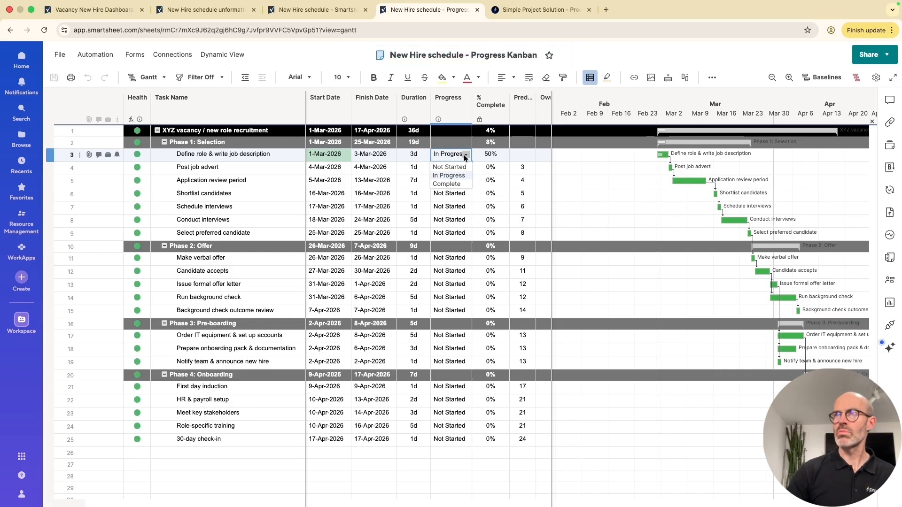
{"action": "left_click", "coordinate": [450, 184]}
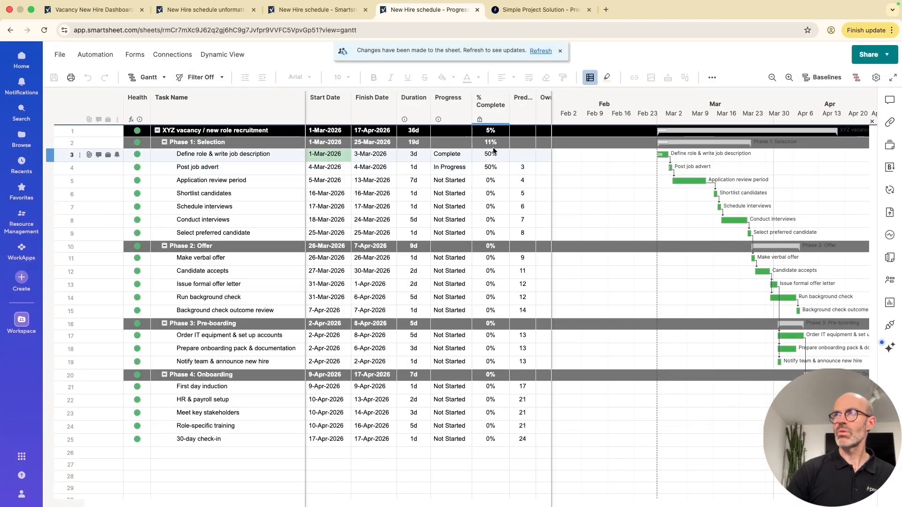
{"action": "left_click", "coordinate": [540, 49]}
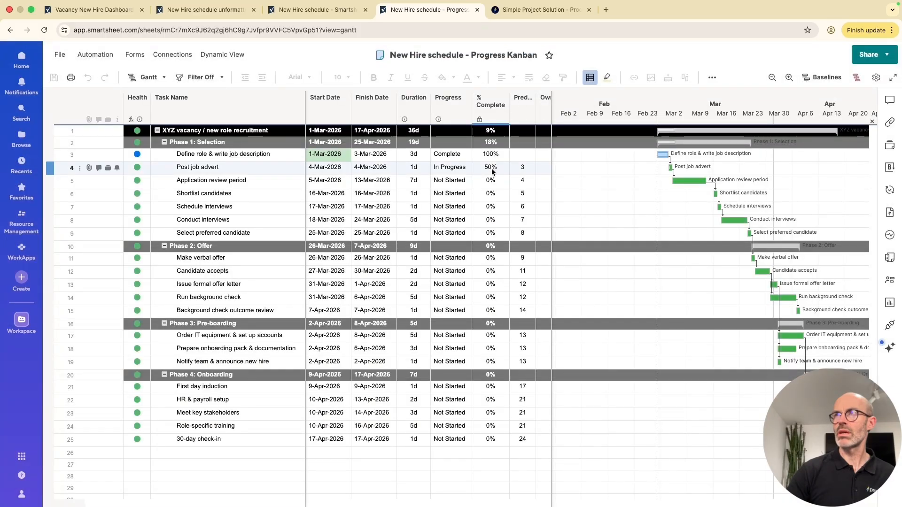
{"action": "left_click", "coordinate": [493, 157]}
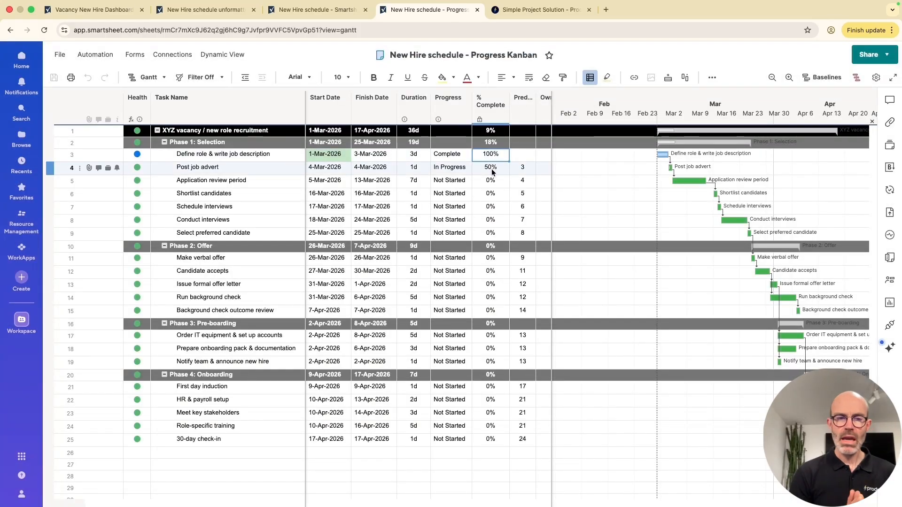
- Review the sheet's saved automation workflows, including the trigger and action of "Complete = 100%", and return to the sheet
{"action": "left_click", "coordinate": [97, 55]}
{"action": "left_click", "coordinate": [113, 106]}
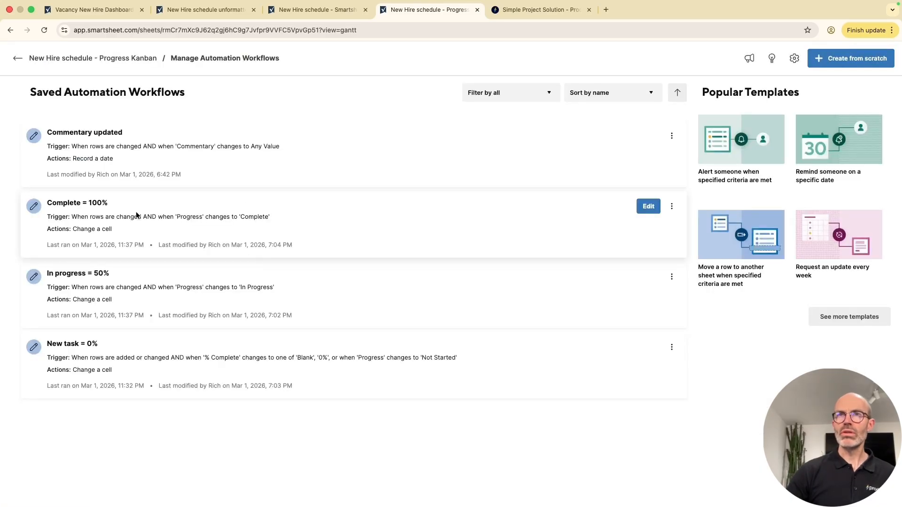
{"action": "left_click", "coordinate": [131, 308]}
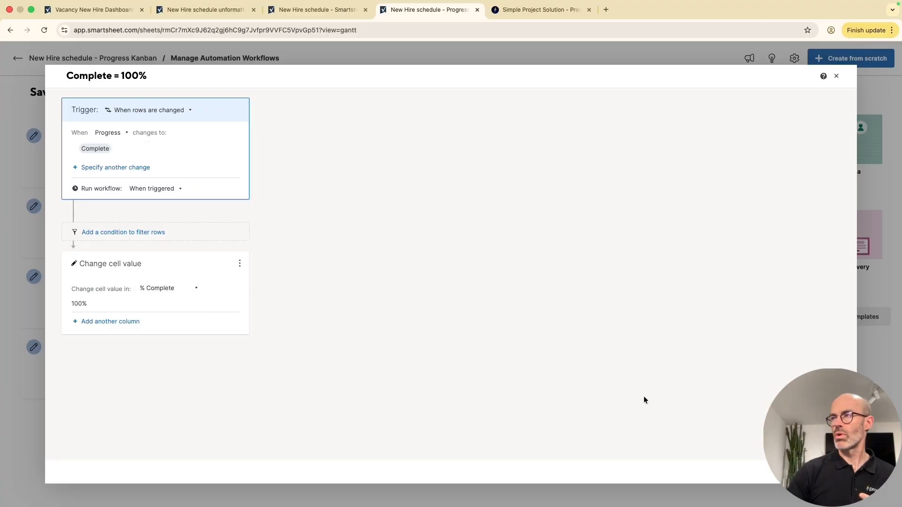
{"action": "key", "text": "Escape"}
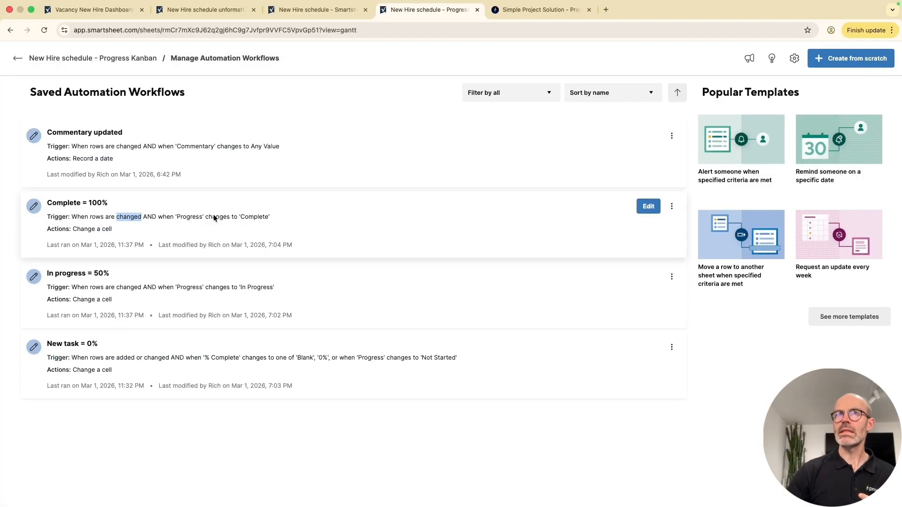
{"action": "left_click", "coordinate": [16, 58]}
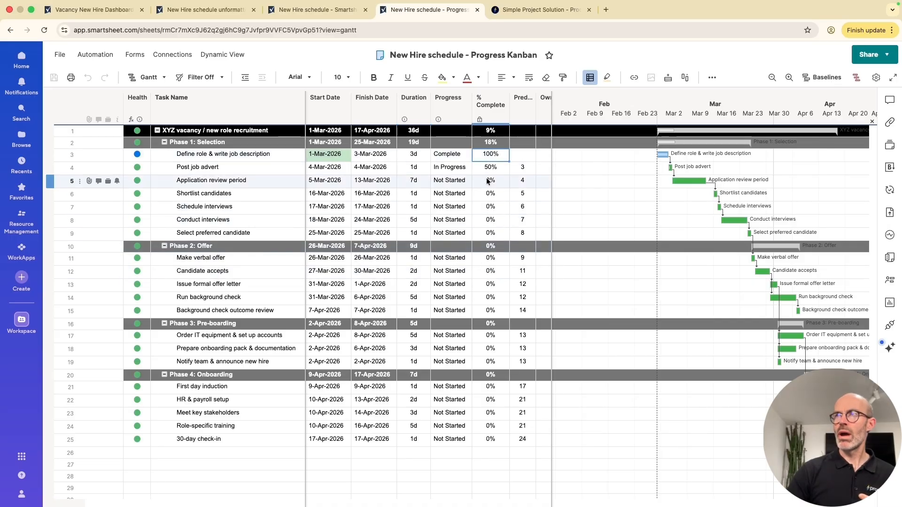
- Try to edit the % Complete of the "Phase 1: Selection" summary row and examine the Progress and % Complete cells of its subtasks
{"action": "left_click", "coordinate": [491, 143]}
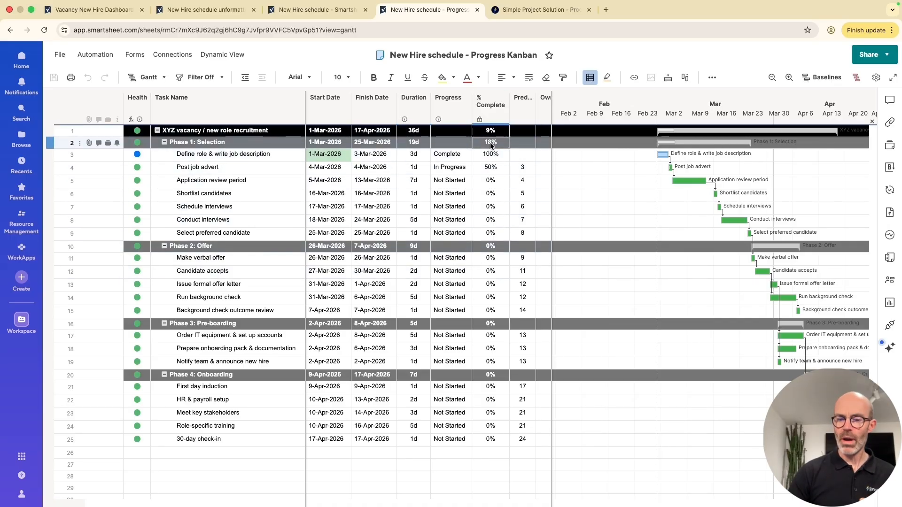
{"action": "double_click", "coordinate": [492, 143]}
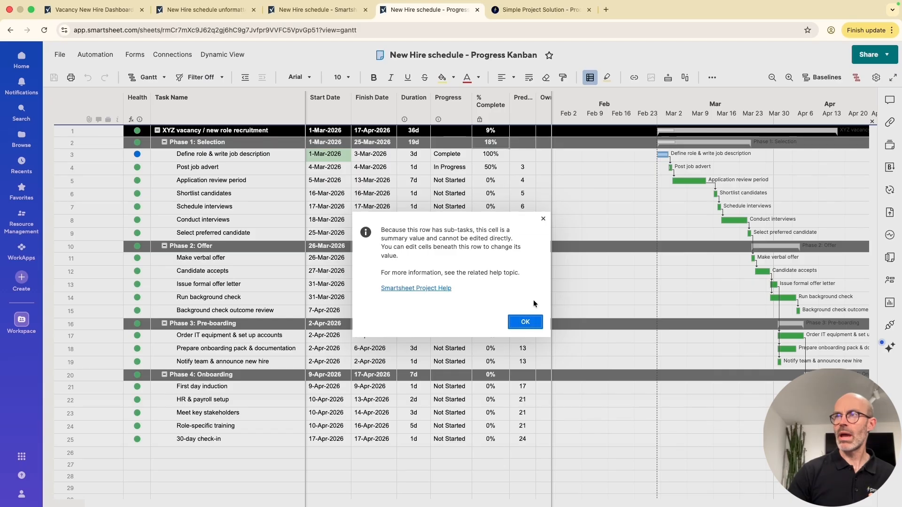
{"action": "left_click", "coordinate": [526, 322]}
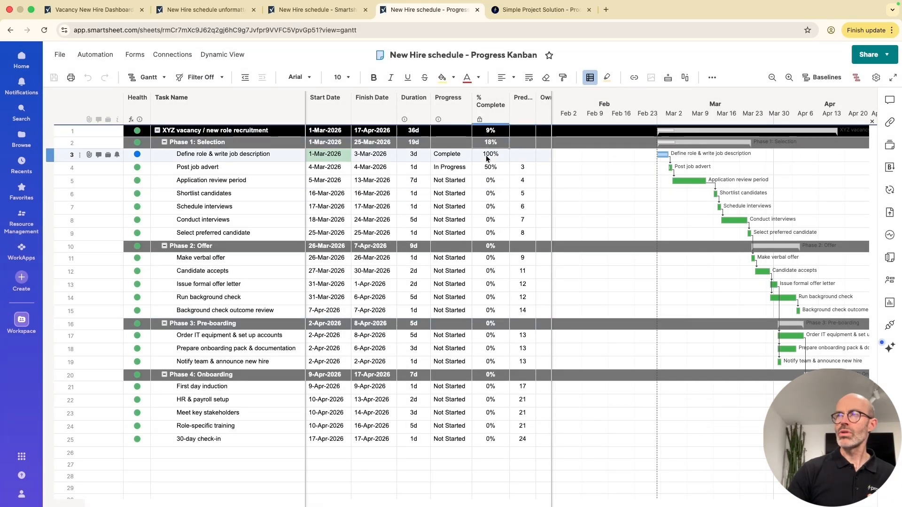
{"action": "left_click_drag", "start_coordinate": [454, 155], "coordinate": [471, 248]}
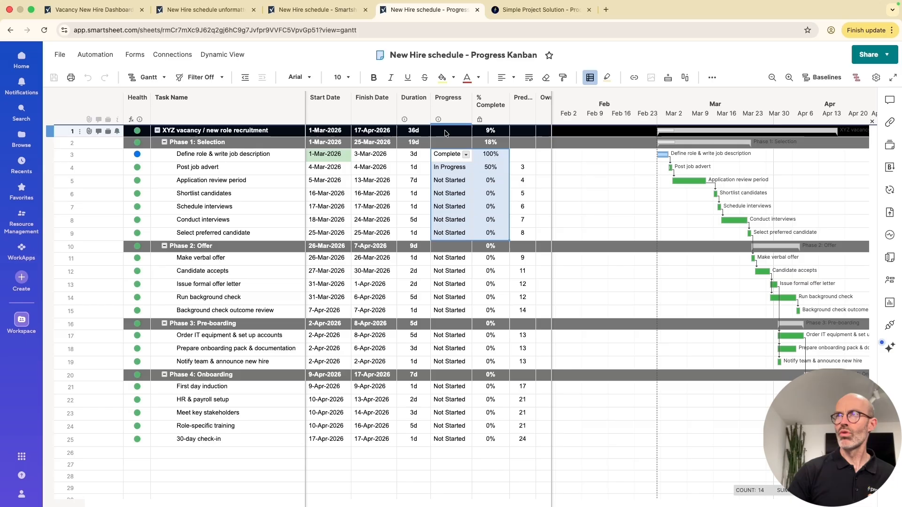
{"action": "left_click", "coordinate": [445, 144]}
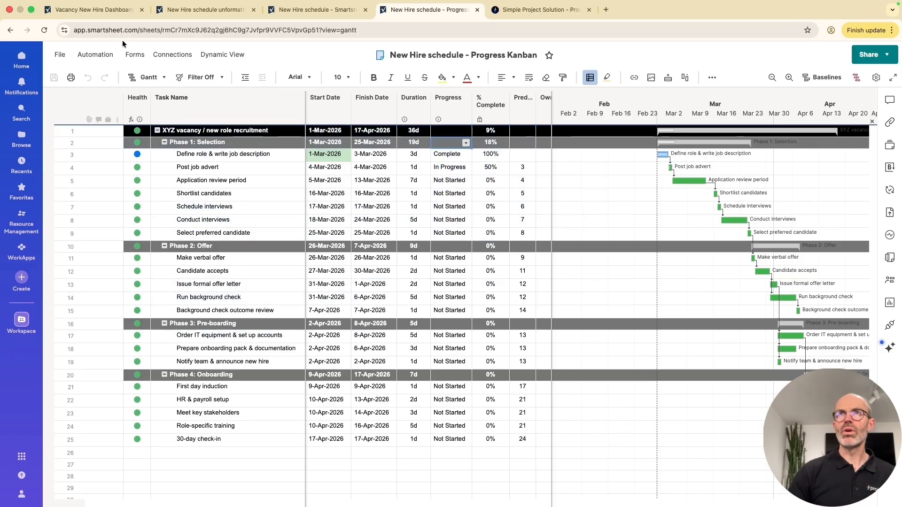
- Show the sheet in Board view, moving the "Post job advert" card to Complete and "Schedule interviews" to In Progress
{"action": "left_click", "coordinate": [146, 79]}
{"action": "left_click", "coordinate": [147, 116]}
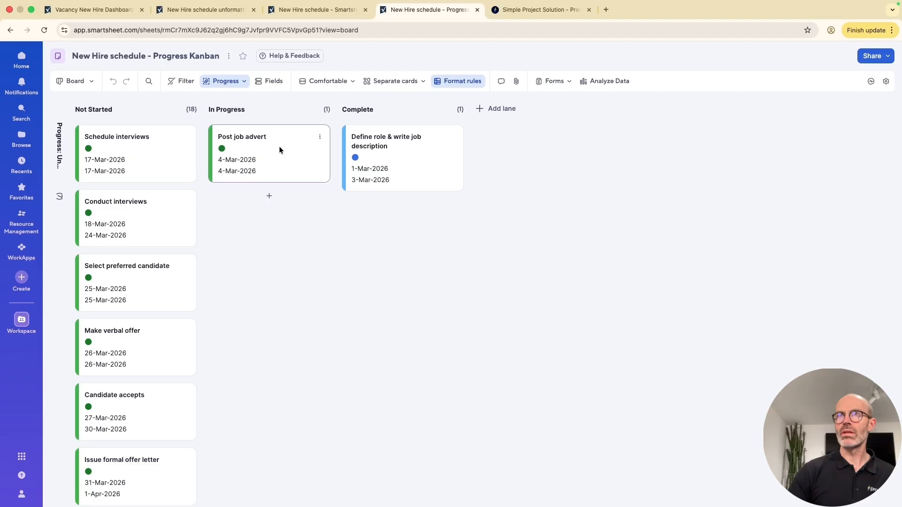
{"action": "left_click_drag", "start_coordinate": [243, 149], "coordinate": [382, 217]}
{"action": "left_click_drag", "start_coordinate": [148, 160], "coordinate": [233, 163]}
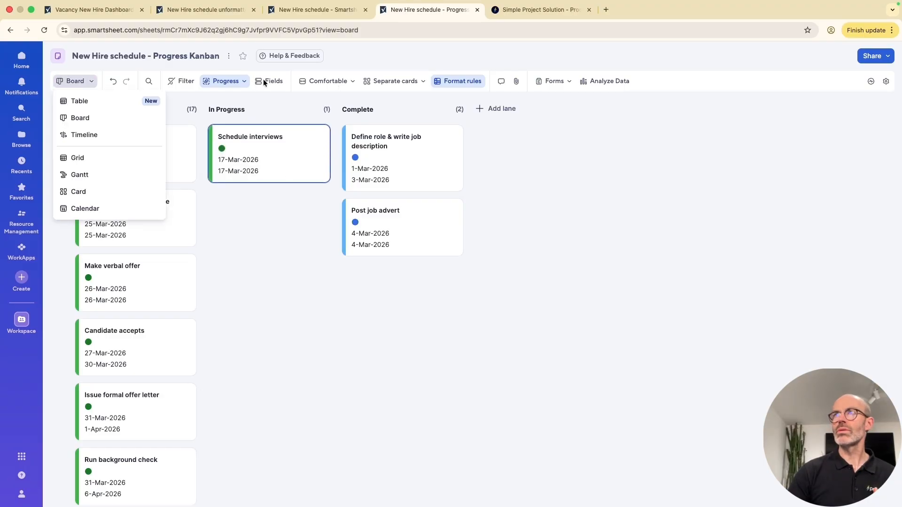
- Show the % Complete field on the board's parent cards
{"action": "left_click", "coordinate": [262, 80]}
{"action": "left_click", "coordinate": [261, 80]}
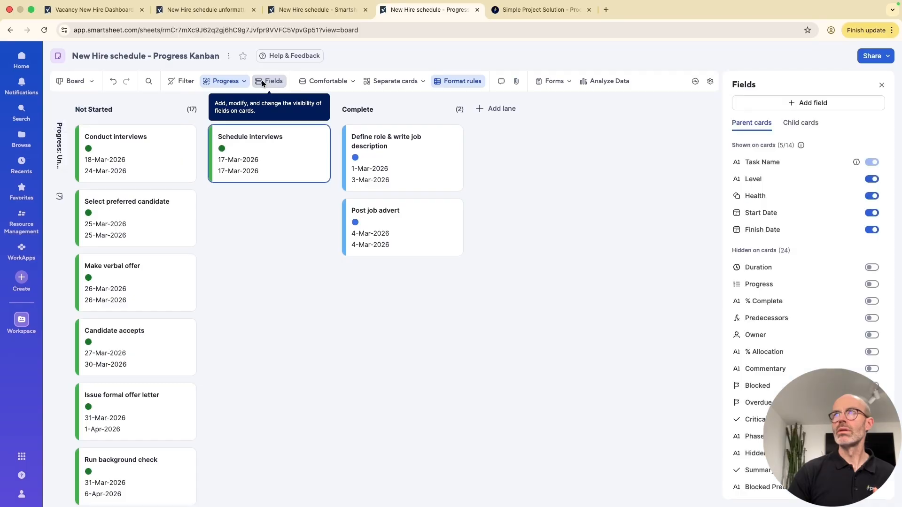
{"action": "left_click", "coordinate": [871, 301]}
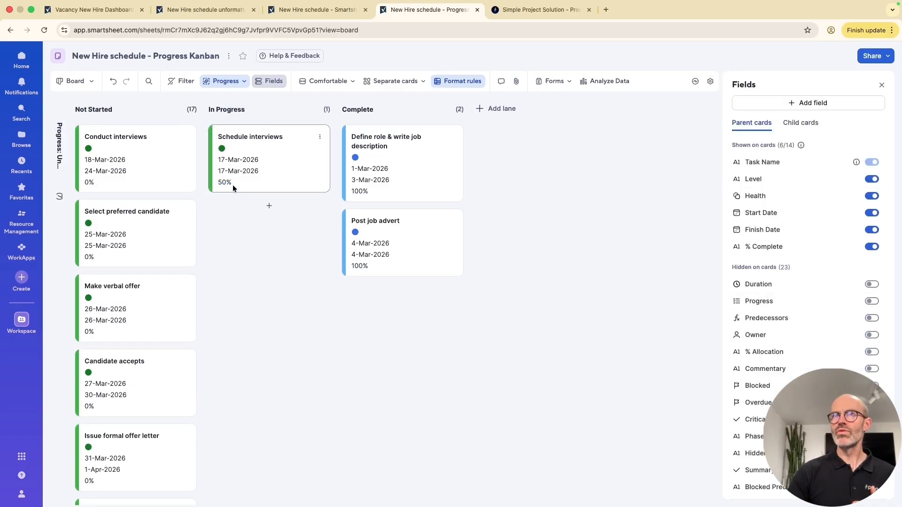
- Move the "Schedule interviews" card to Complete and the "Conduct interviews" card to In Progress
{"action": "left_click_drag", "start_coordinate": [243, 149], "coordinate": [369, 301]}
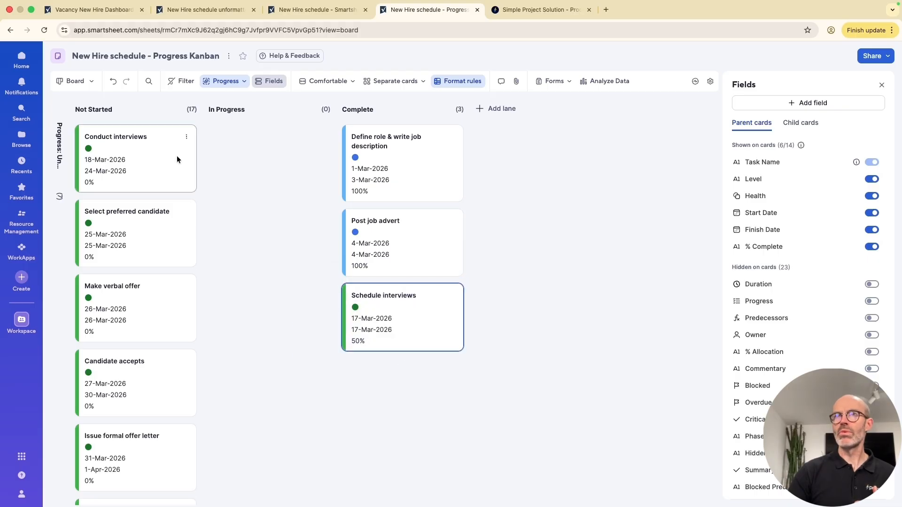
{"action": "left_click_drag", "start_coordinate": [110, 151], "coordinate": [241, 162]}
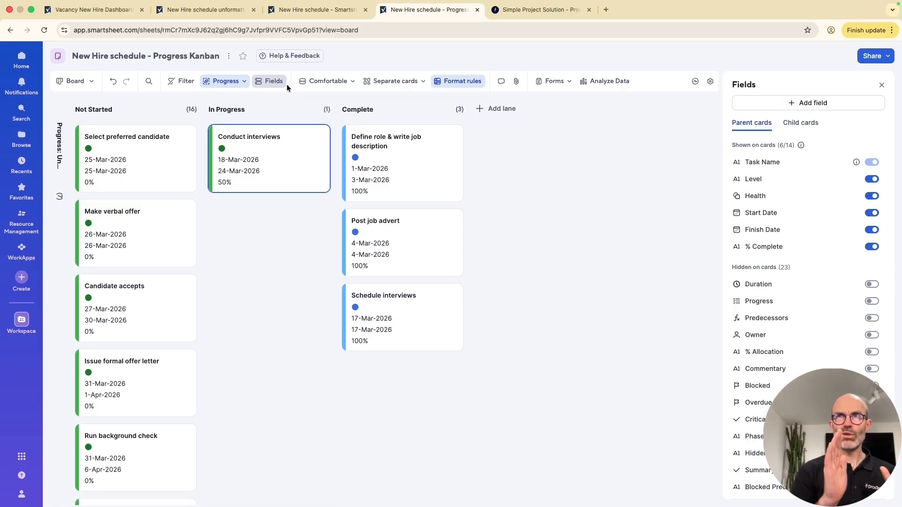
- Return to the "New Hire schedule" sheet, check the Progress formula of "Shortlist candidates", and show the sheet in Board view
{"action": "left_click", "coordinate": [315, 9]}
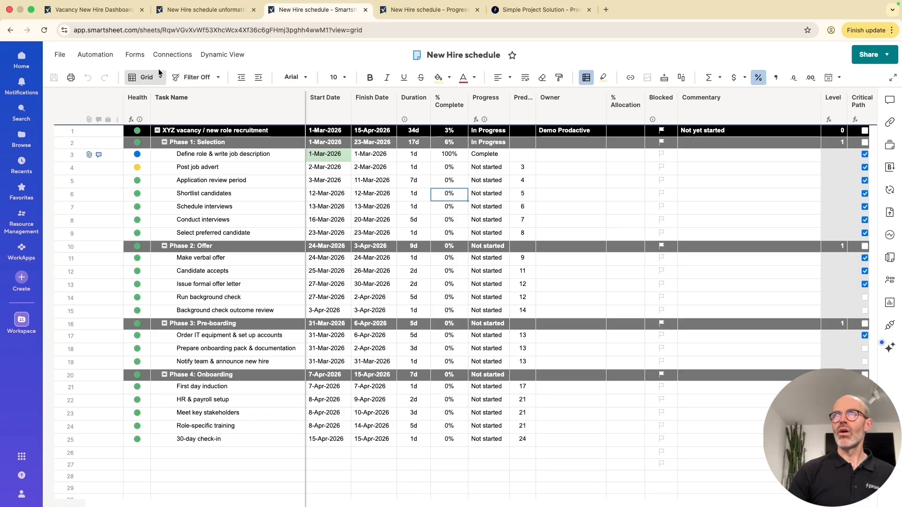
{"action": "left_click", "coordinate": [480, 197]}
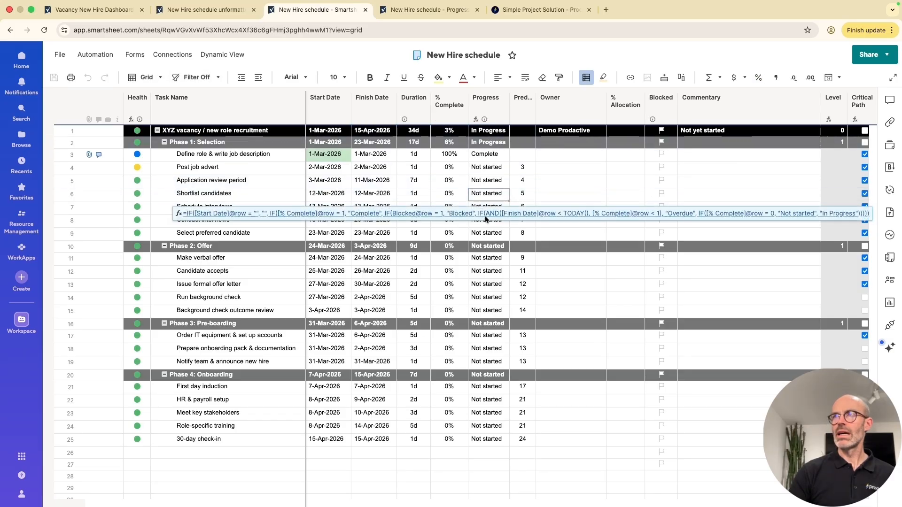
{"action": "left_click", "coordinate": [145, 78]}
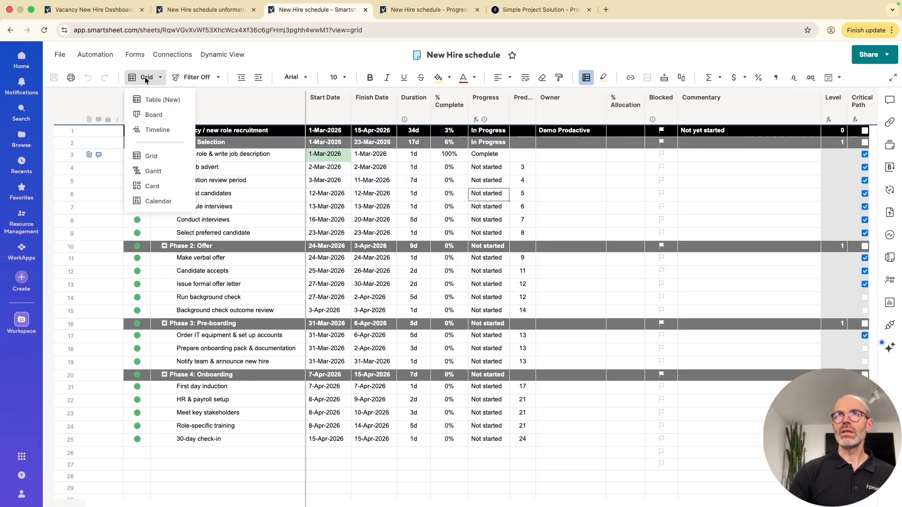
{"action": "left_click", "coordinate": [152, 115]}
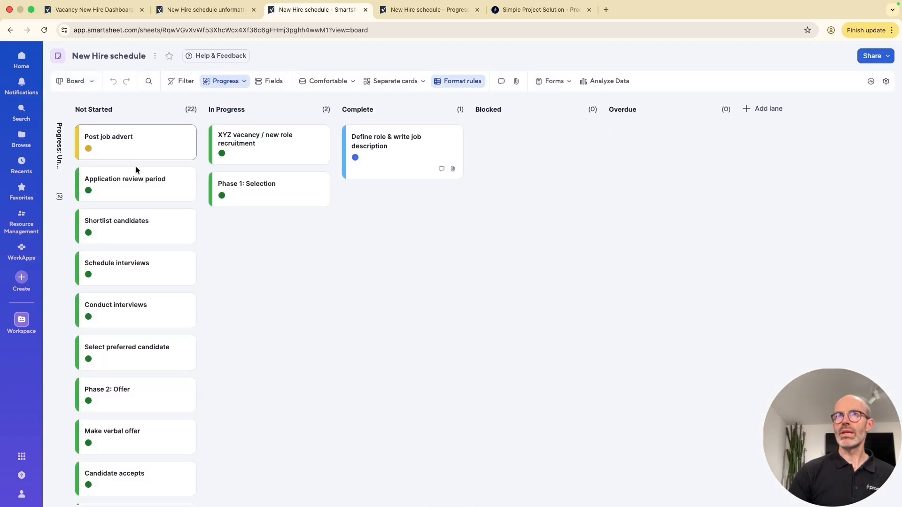
- Try to move the "Application review period" card from Not Started to In Progress
{"action": "left_click_drag", "start_coordinate": [134, 181], "coordinate": [286, 209]}
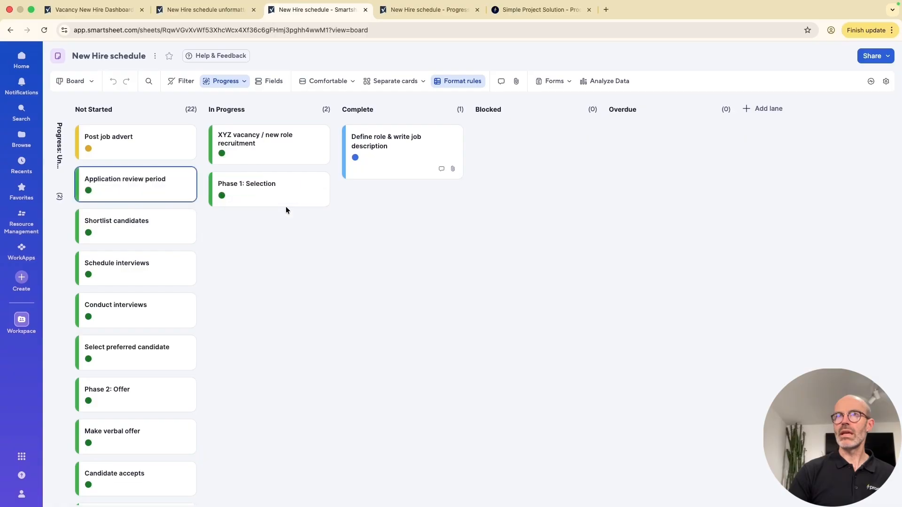
{"action": "left_click_drag", "start_coordinate": [172, 182], "coordinate": [286, 217]}
{"action": "left_click_drag", "start_coordinate": [178, 192], "coordinate": [297, 206]}
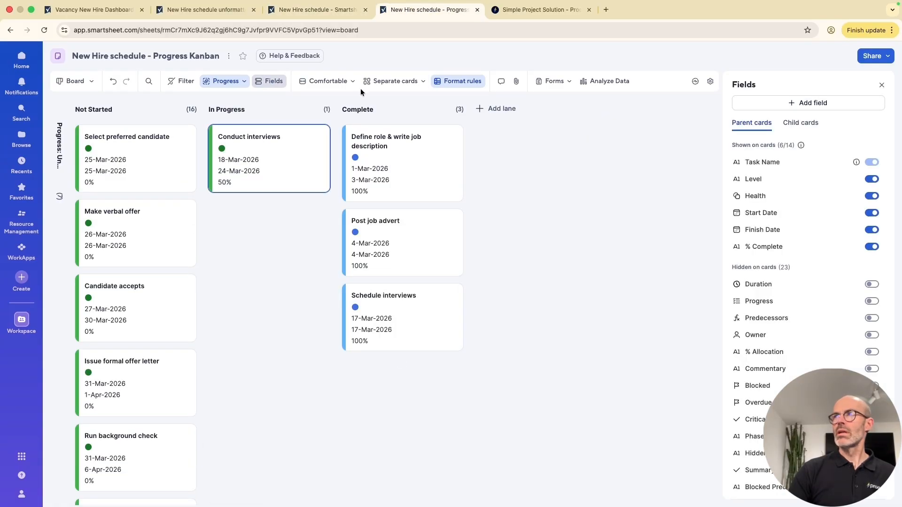
- Return to the "New Hire schedule - Progress Kanban" board and close the card field settings
{"action": "left_click", "coordinate": [881, 85]}
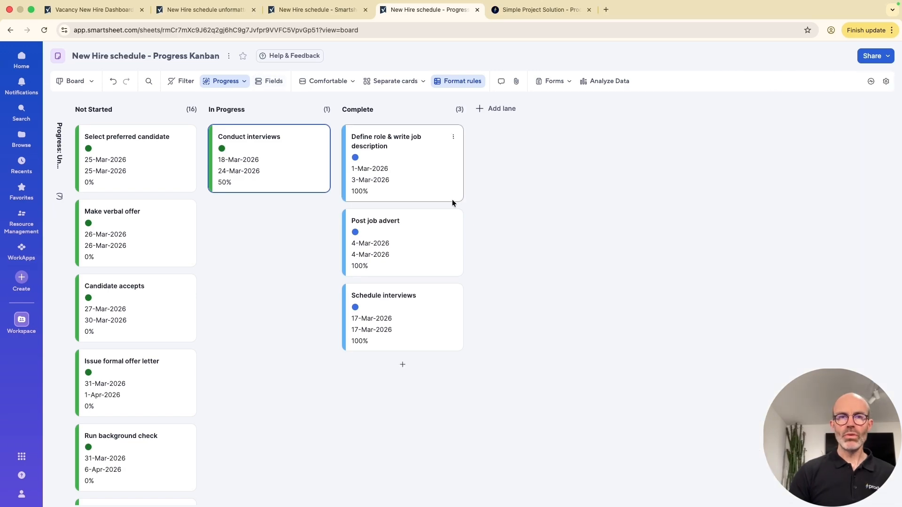